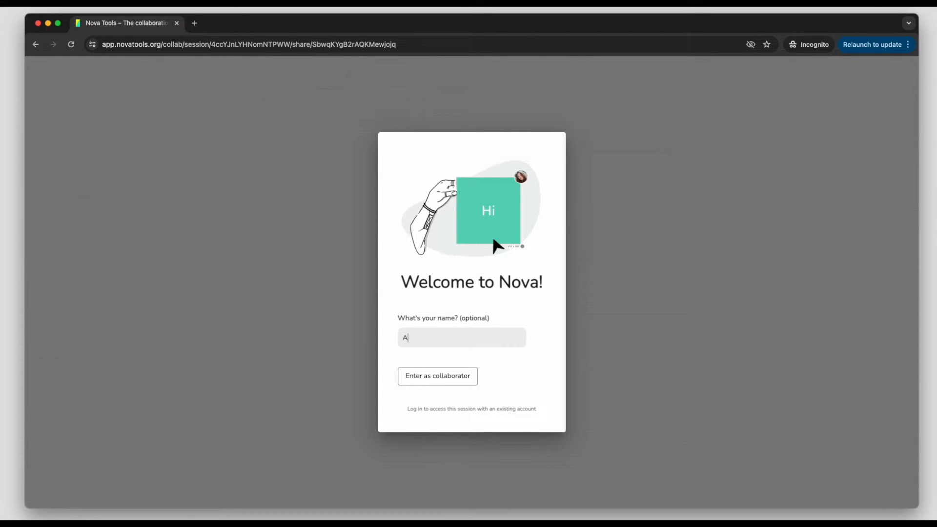
# Enter the collaborator's name on the welcome form and enter the shared session as collaborator.
pyautogui.write('nna')
pyautogui.click(453, 376)
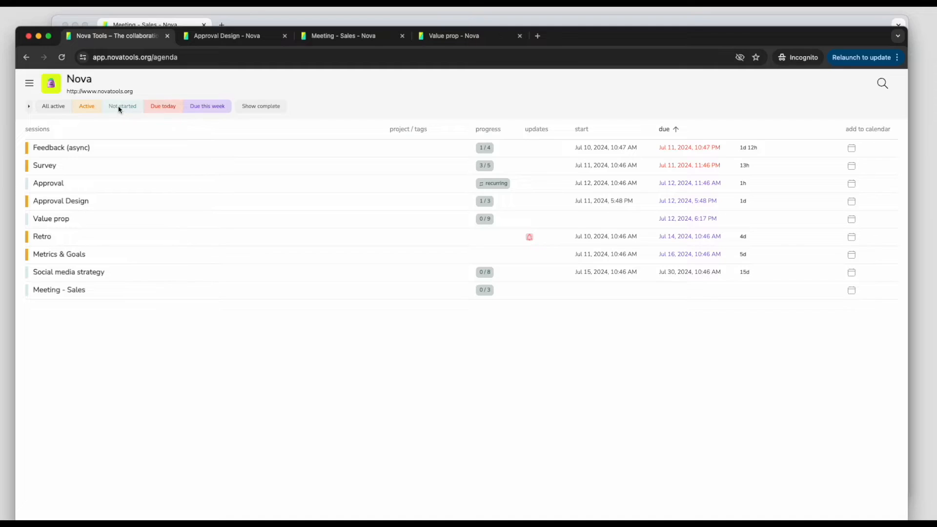
# Filter the agenda by Active and Due today, and return to the All active view.
pyautogui.click(86, 106)
pyautogui.click(171, 104)
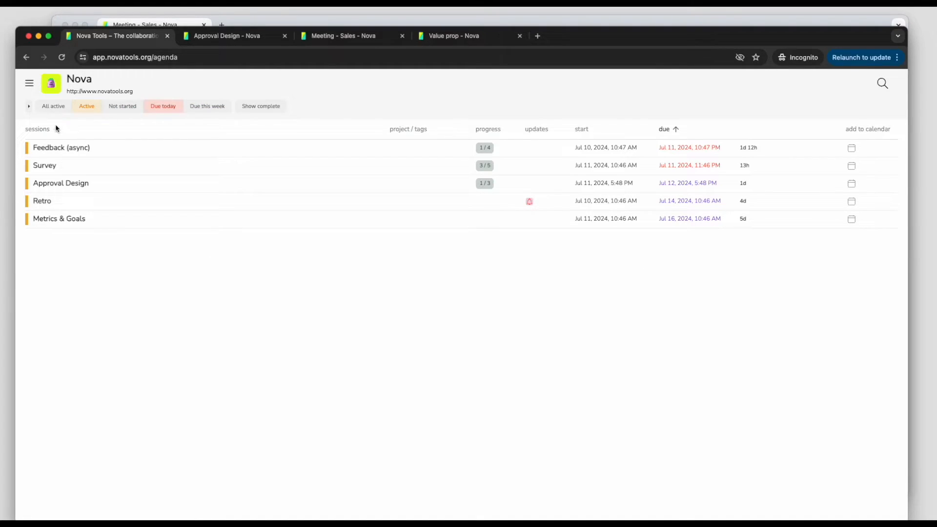
pyautogui.click(51, 109)
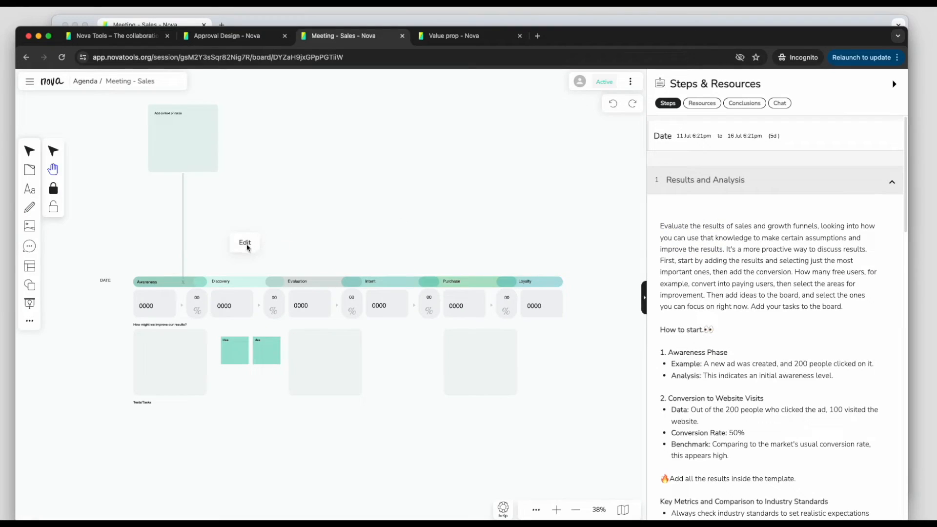
# Switch the Meeting - Sales board to edit mode and view the session's conclusions.
pyautogui.click(247, 247)
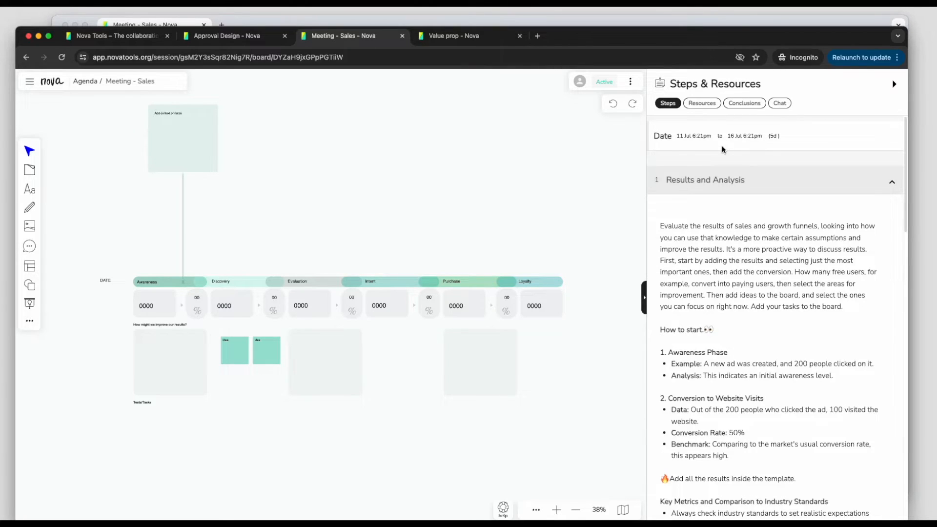
pyautogui.click(745, 105)
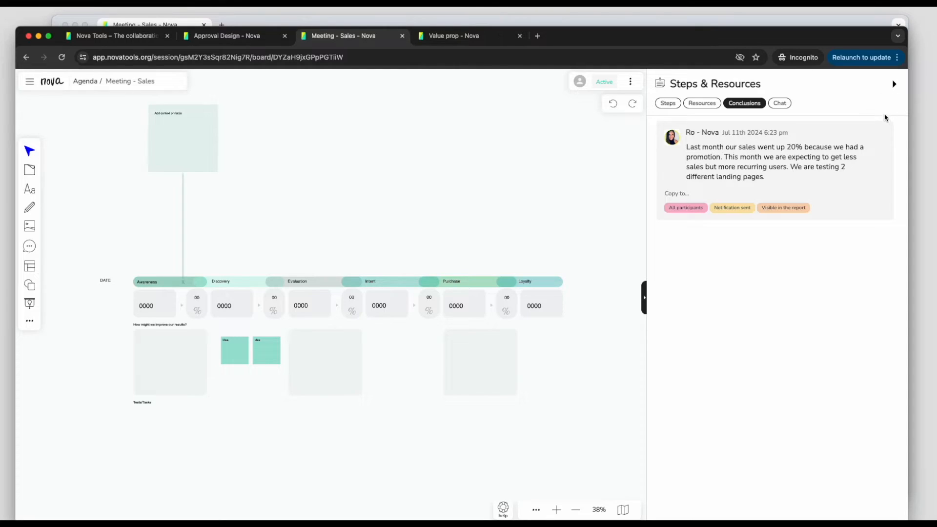
pyautogui.click(885, 126)
pyautogui.click(857, 182)
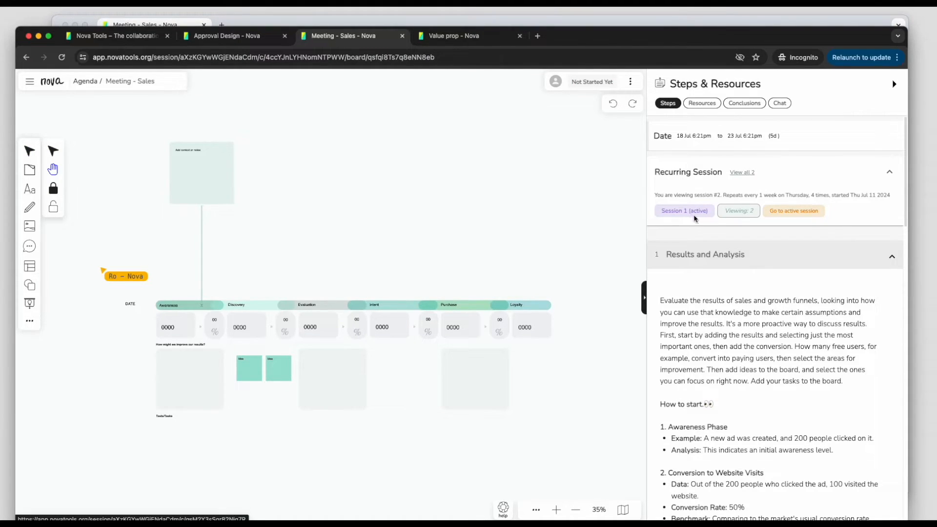
# Go to the active Session 1 of the recurring Meeting - Sales and look over its board.
pyautogui.click(691, 212)
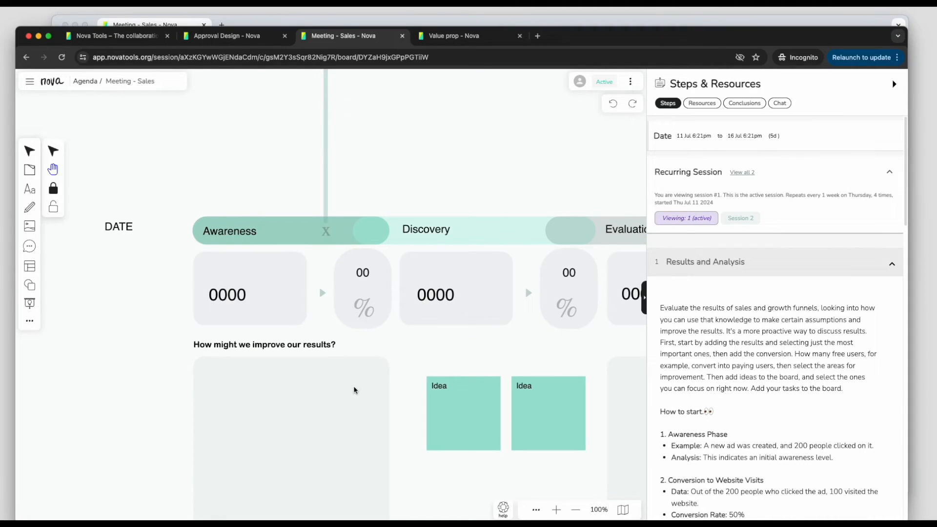
pyautogui.scroll(-10, 354, 390)
pyautogui.moveTo(420, 356); pyautogui.dragTo(310, 321)
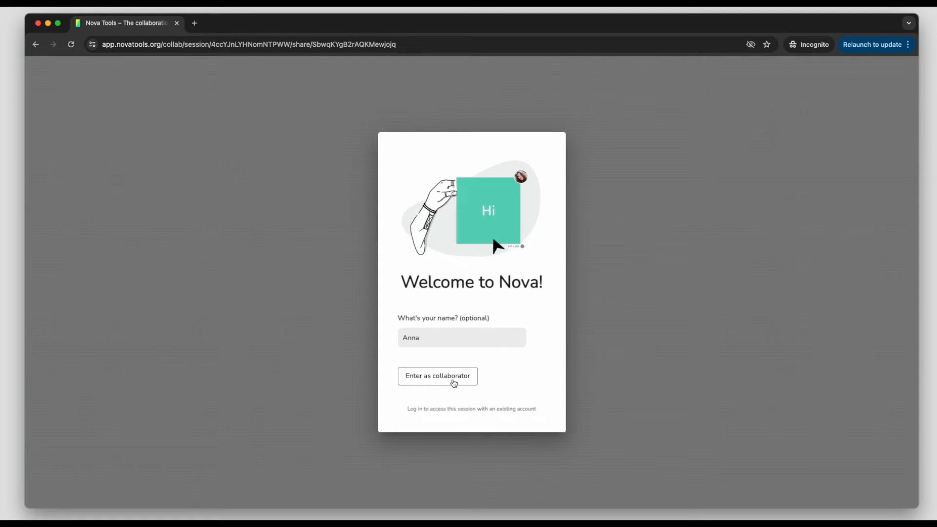
# Enter the shared Meeting - Sales session as collaborator, go through the first three guide pages and close the guide.
pyautogui.click(448, 379)
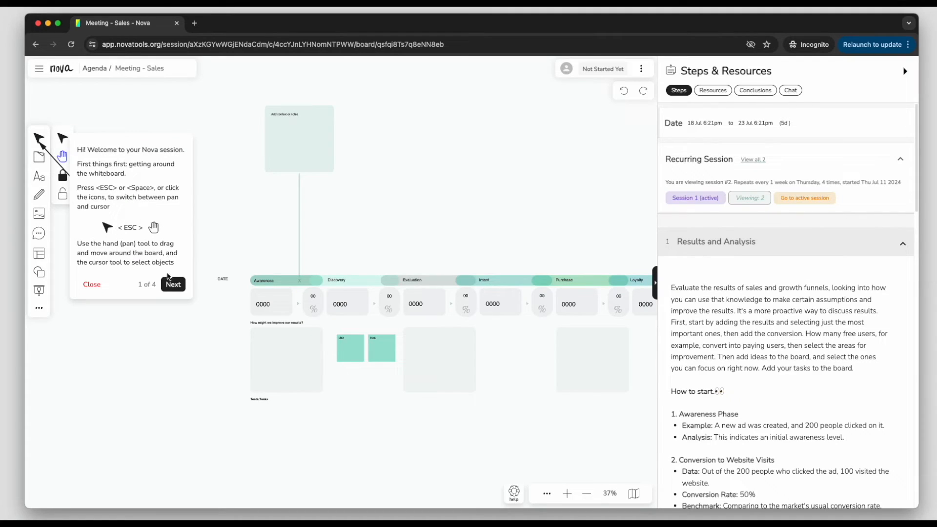
pyautogui.click(180, 286)
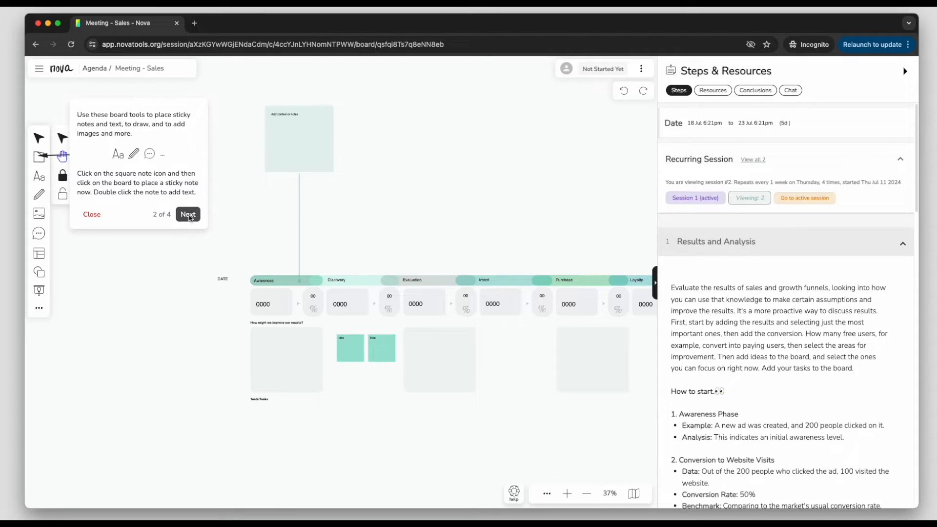
pyautogui.click(190, 215)
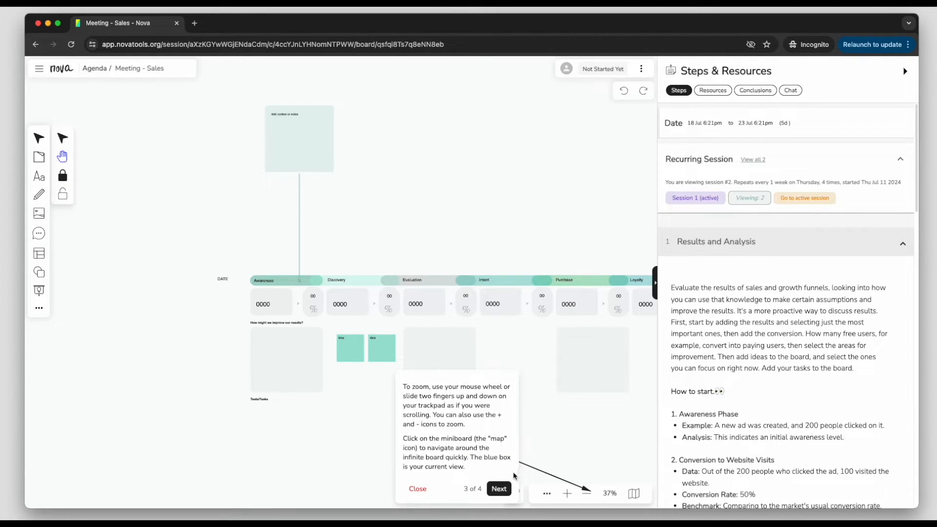
pyautogui.click(418, 489)
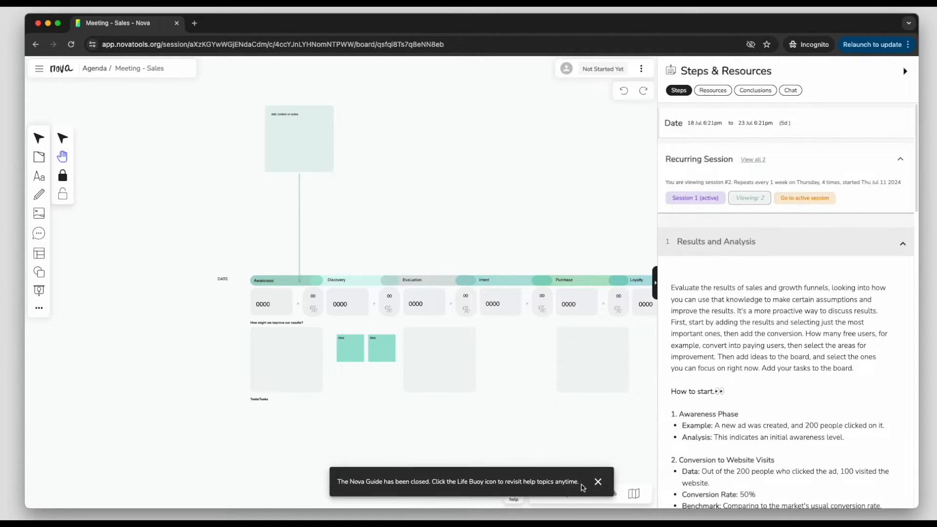
pyautogui.click(598, 482)
# Pan around the sales funnel board with the hand tool.
pyautogui.moveTo(440, 344); pyautogui.dragTo(357, 345)
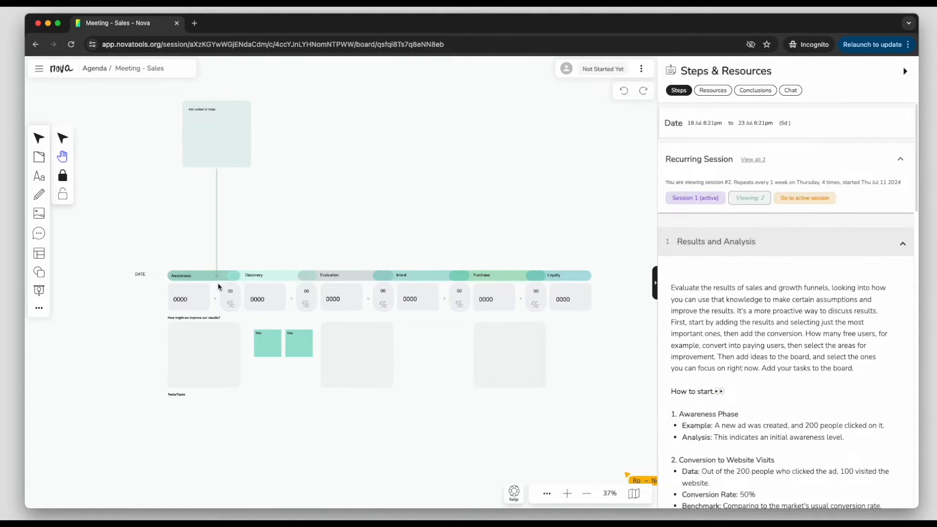
pyautogui.click(40, 138)
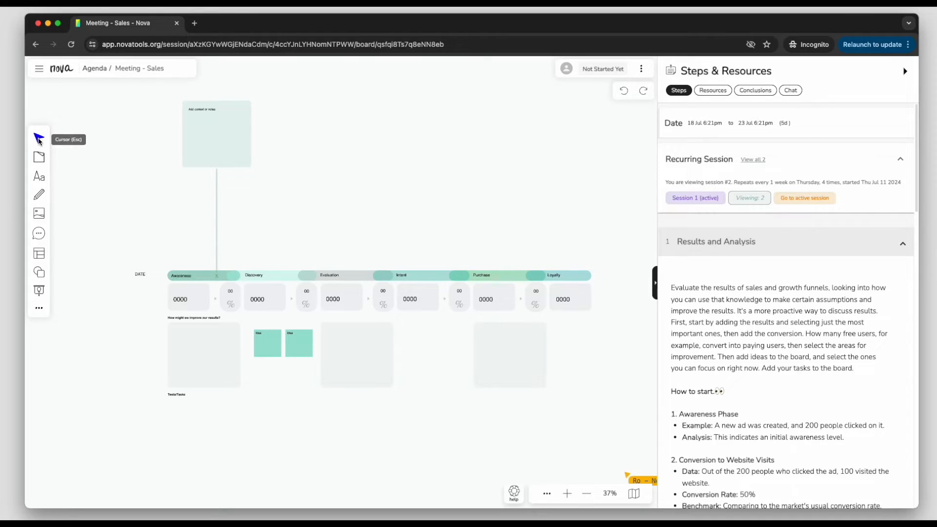
pyautogui.click(64, 157)
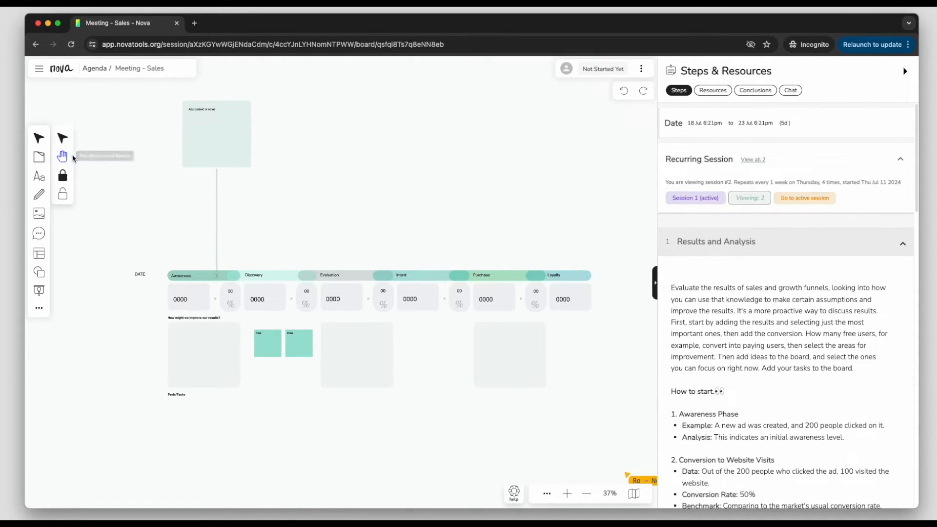
pyautogui.moveTo(183, 207); pyautogui.dragTo(153, 245)
pyautogui.moveTo(308, 172); pyautogui.dragTo(257, 184)
pyautogui.moveTo(261, 299); pyautogui.dragTo(293, 195)
# Zoom the board out to 41% and reposition the view using the miniboard.
pyautogui.click(586, 494)
pyautogui.click(587, 494)
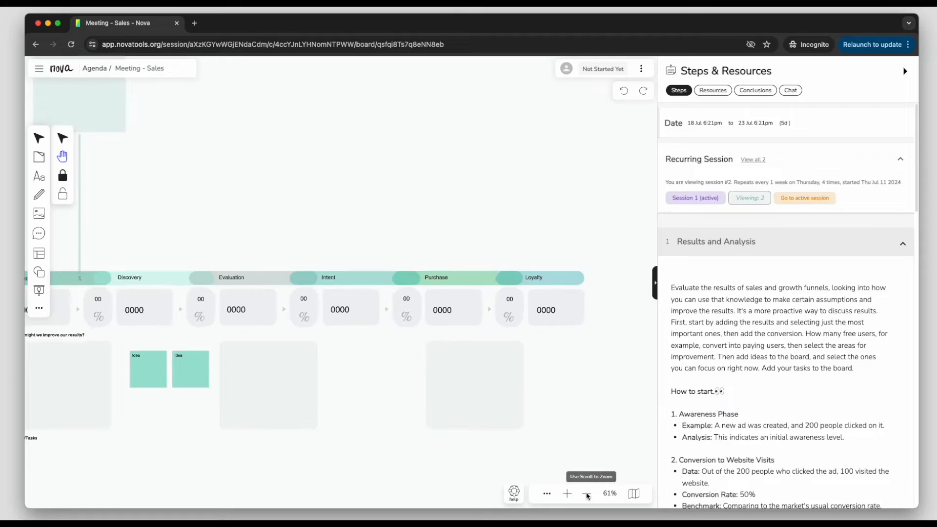
pyautogui.click(586, 495)
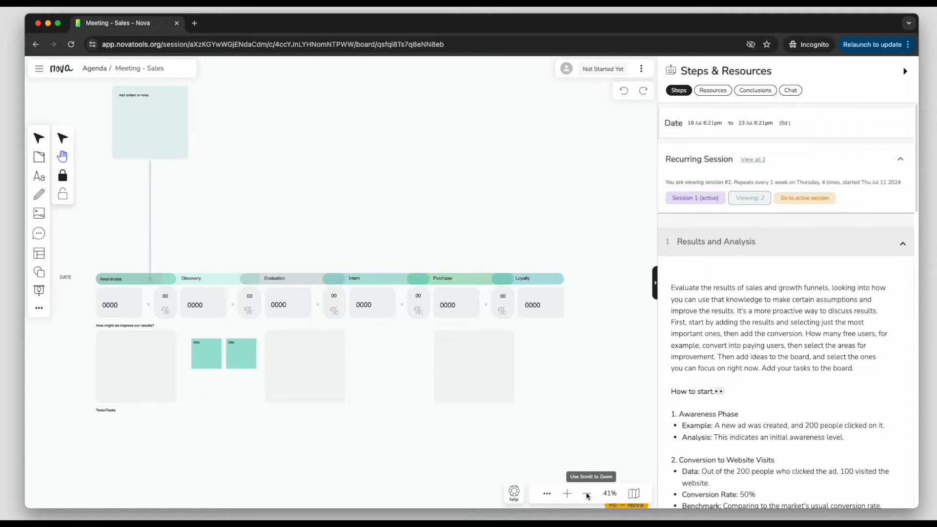
pyautogui.click(633, 493)
pyautogui.moveTo(610, 459)
pyautogui.mouseDown()
pyautogui.moveTo(593, 428)
pyautogui.moveTo(606, 442)
pyautogui.mouseUp()
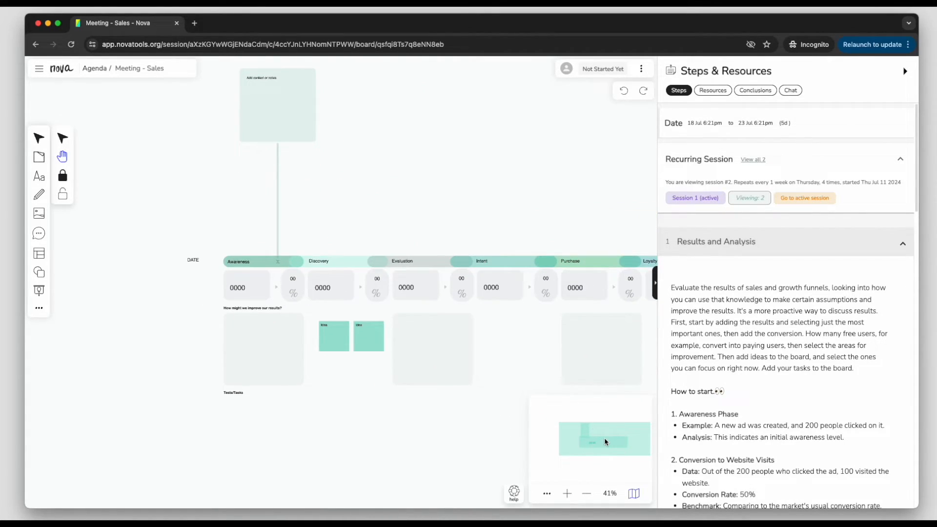
# Select the Awareness, Discovery and Evaluation result values one after another with the cursor tool.
pyautogui.click(64, 139)
pyautogui.click(242, 289)
pyautogui.click(296, 296)
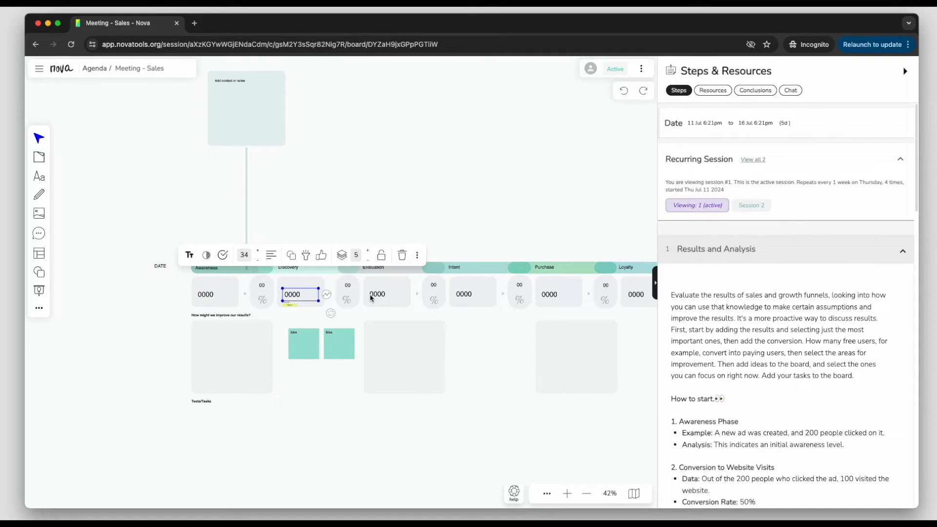
pyautogui.click(378, 295)
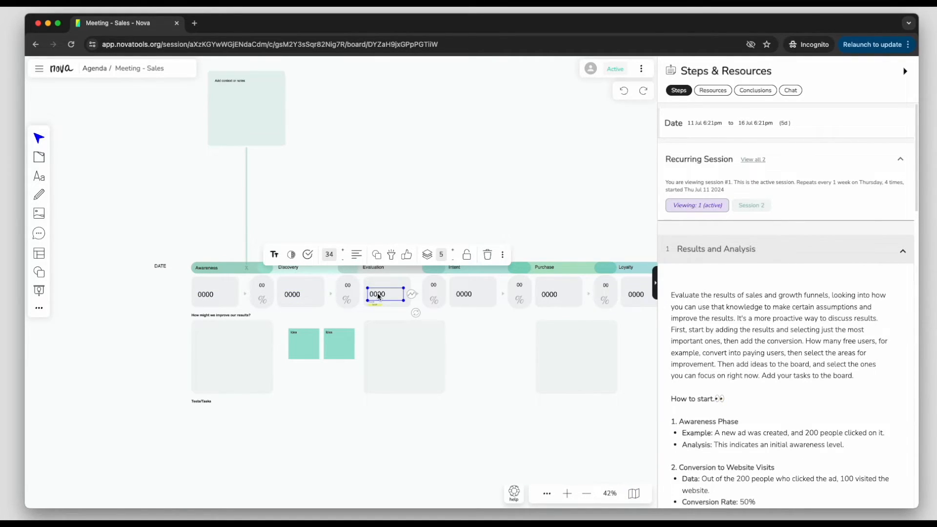
# Place two teal sticky notes side by side in the space under the Intent column.
pyautogui.click(39, 156)
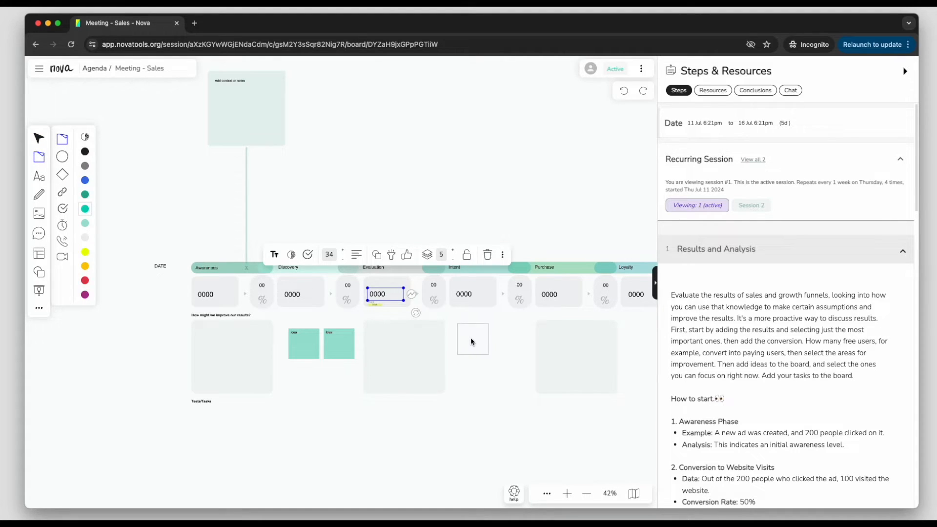
pyautogui.click(462, 340)
pyautogui.scroll(3, 592, 376)
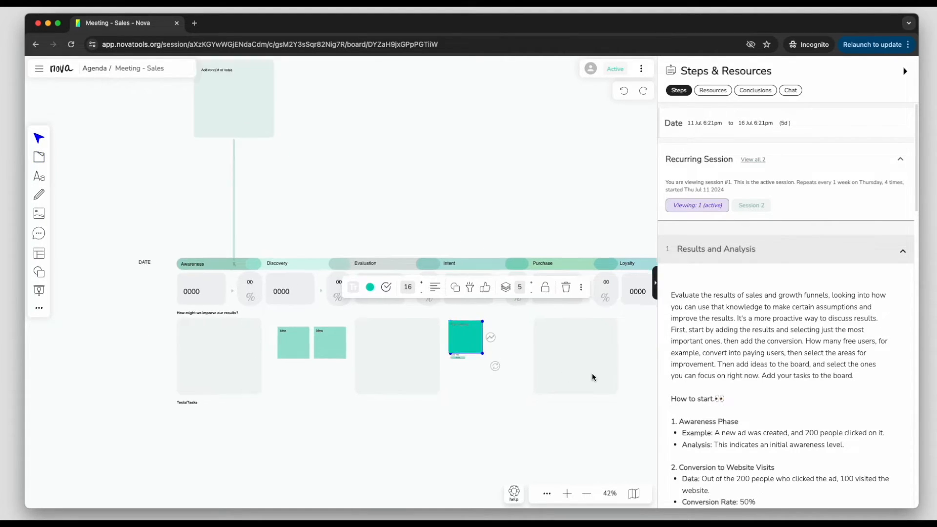
pyautogui.click(463, 209)
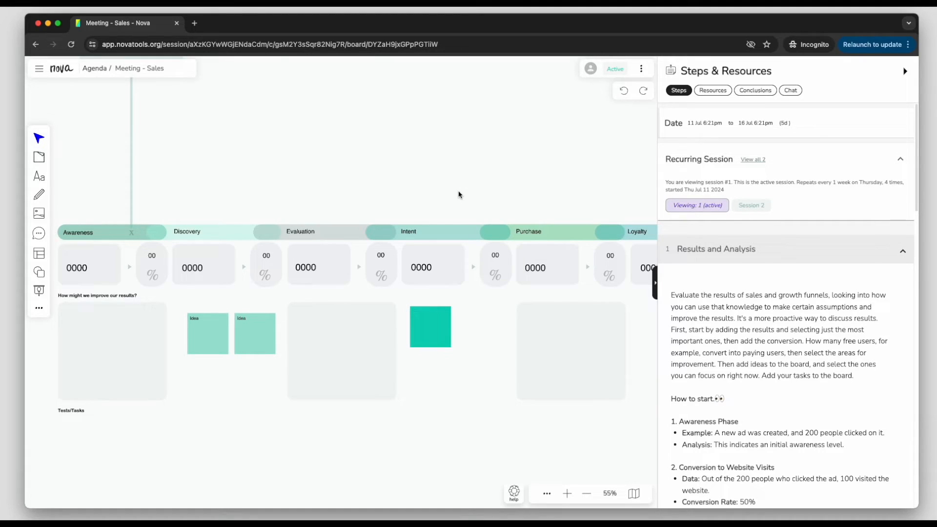
pyautogui.click(39, 157)
pyautogui.click(478, 327)
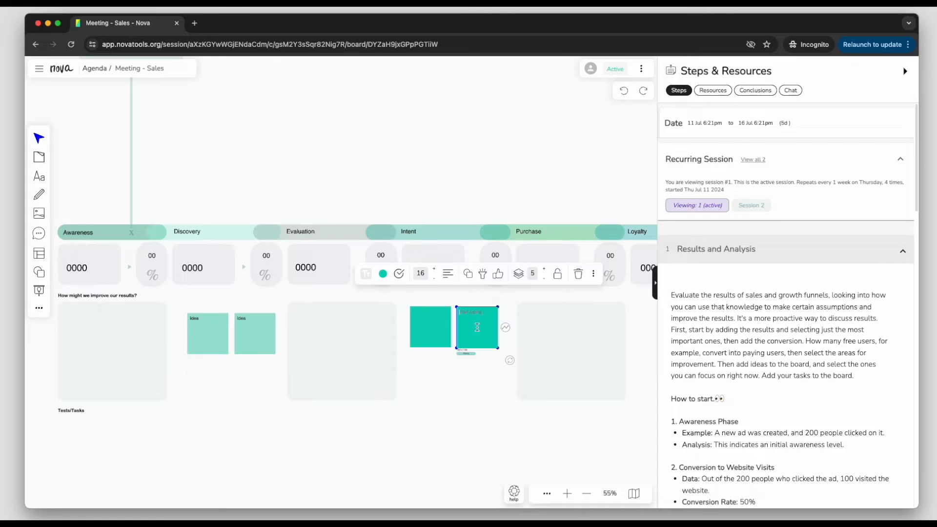
# Add a text box reading "I am adding text here" to the Evaluation area and enlarge it to span the area.
pyautogui.click(40, 176)
pyautogui.click(317, 317)
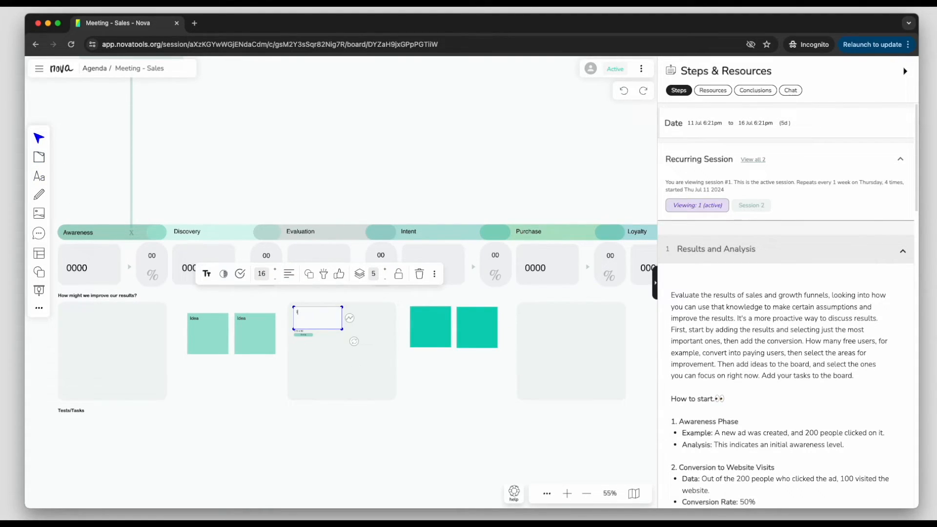
pyautogui.write('I am adding text here')
pyautogui.moveTo(341, 330); pyautogui.dragTo(389, 394)
# Add one vote to the first teal sticky note under Intent.
pyautogui.click(442, 337)
pyautogui.click(452, 275)
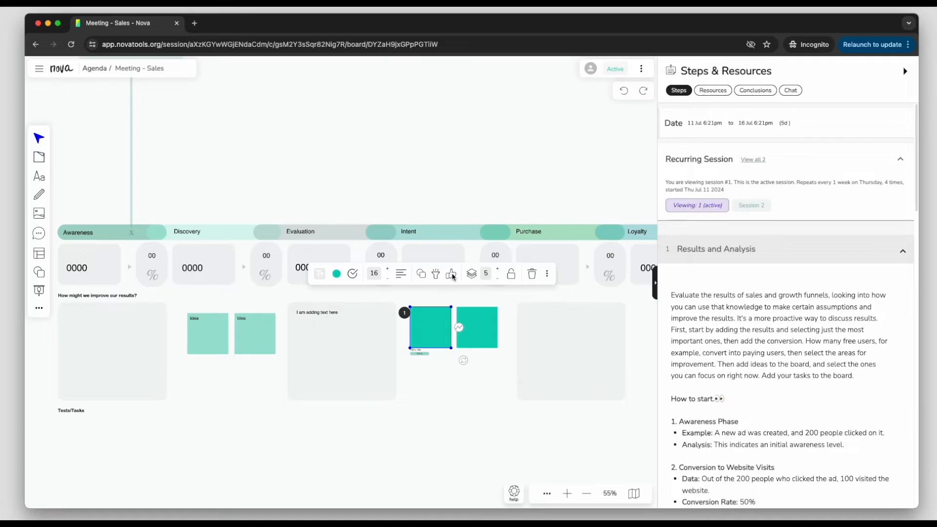
pyautogui.click(437, 367)
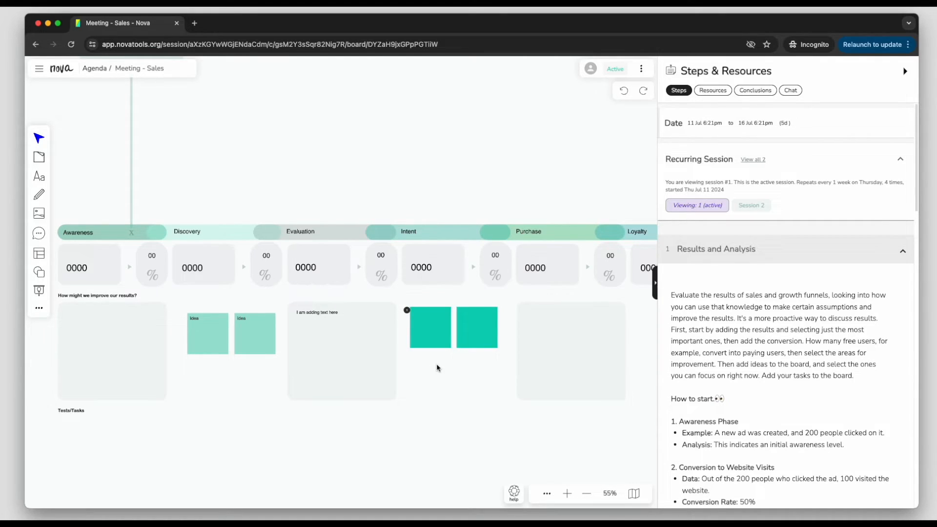
# Change the second sticky note under Intent to red.
pyautogui.click(481, 316)
pyautogui.click(389, 274)
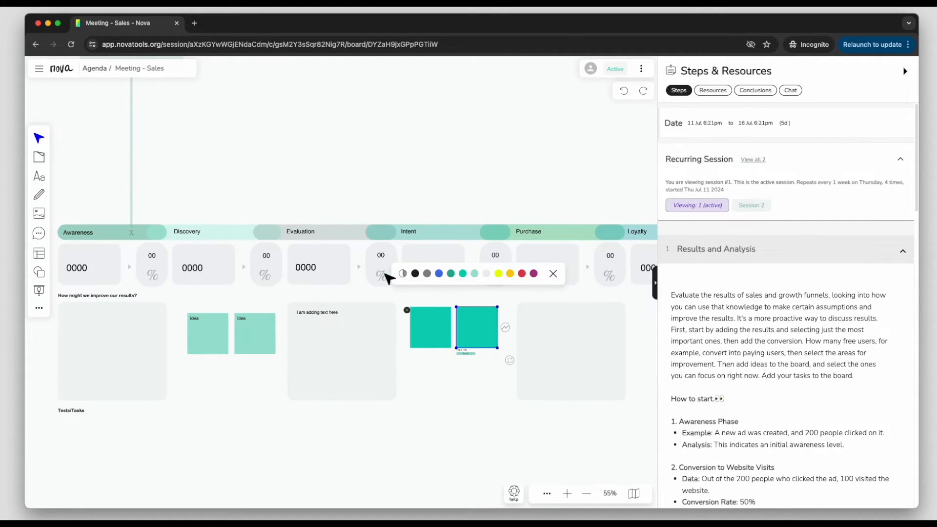
pyautogui.click(522, 274)
pyautogui.click(460, 372)
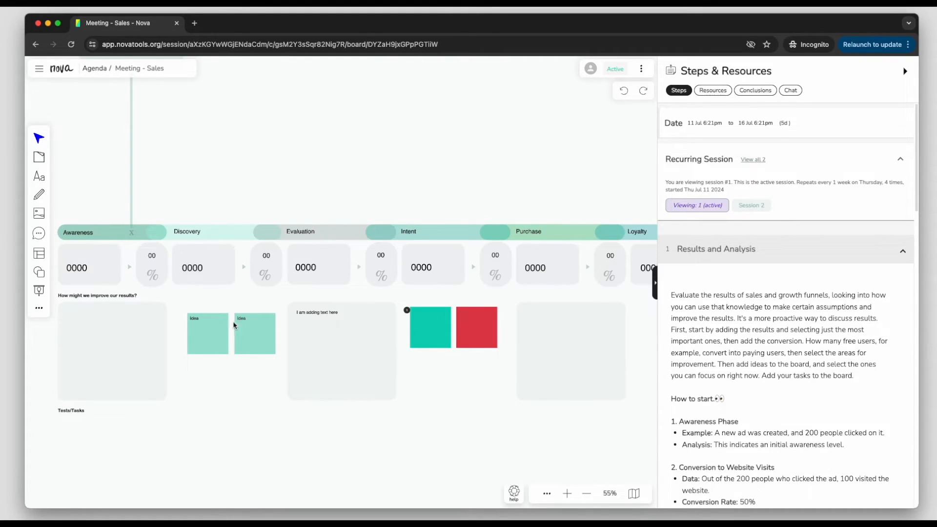
# Move the second Idea note below the first one under Discovery and convert it into a task.
pyautogui.click(259, 334)
pyautogui.moveTo(259, 335); pyautogui.dragTo(212, 379)
pyautogui.click(130, 325)
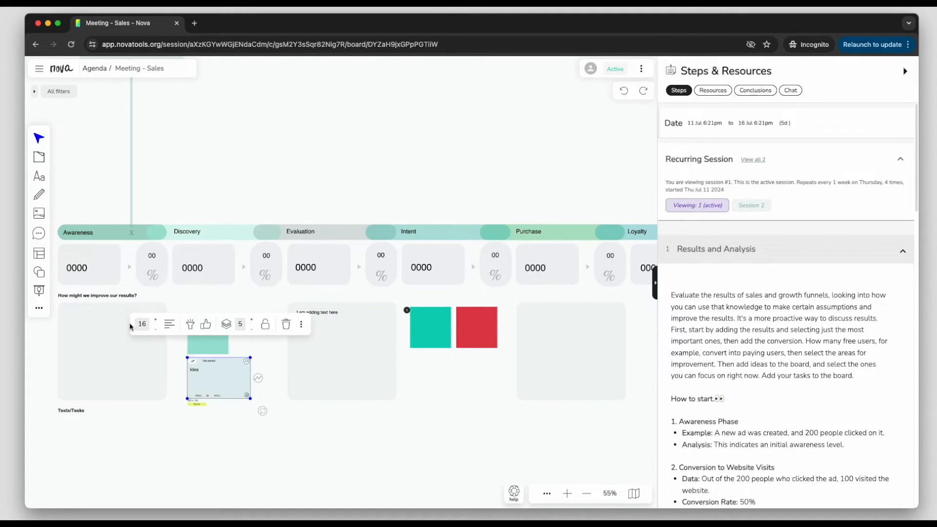
# Complete the Idea task's checklist with the items "This" and "that" and tick both off.
pyautogui.write('that')
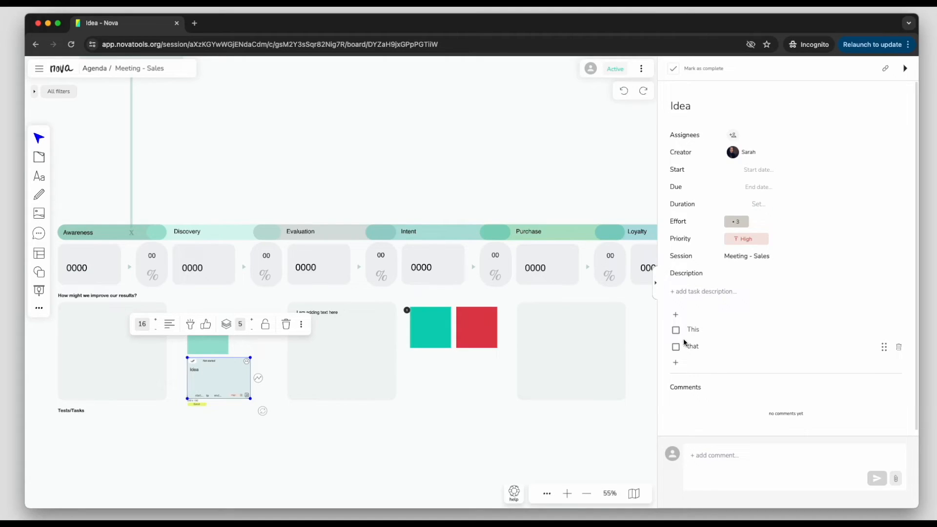
pyautogui.click(676, 330)
pyautogui.click(676, 347)
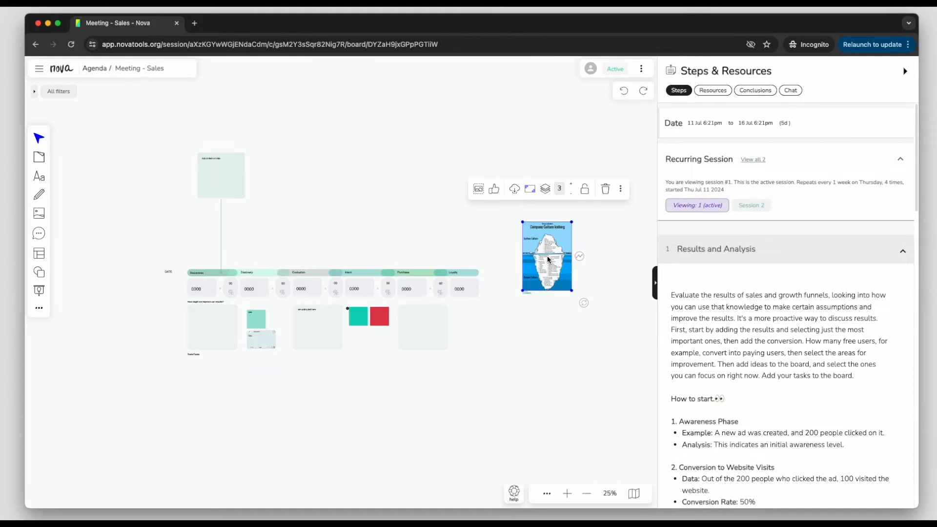
# Enlarge the Company Culture Iceberg image beside the sales funnel.
pyautogui.moveTo(572, 291); pyautogui.dragTo(605, 325)
pyautogui.click(554, 379)
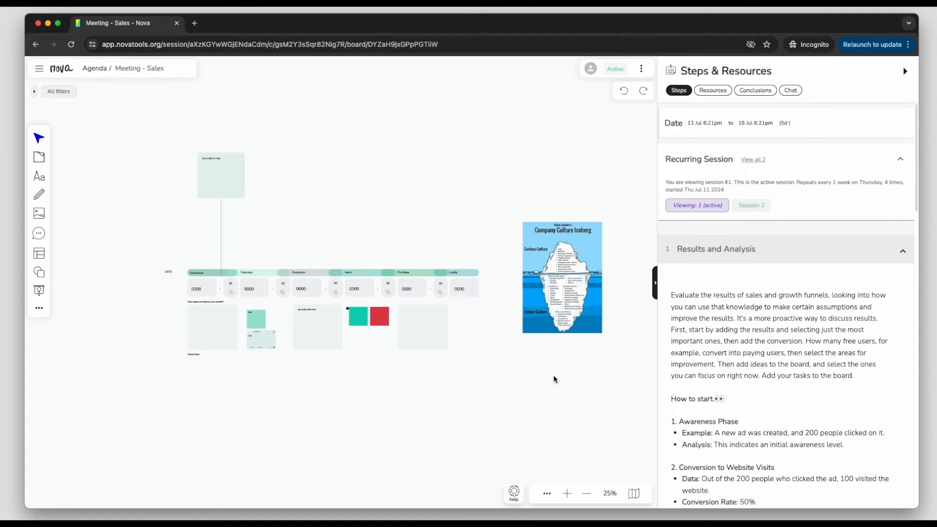
# Read through the session instructions and mark the section before the notes and decisions step as "Complete for me".
pyautogui.scroll(-3, 711, 435)
pyautogui.click(712, 435)
pyautogui.scroll(-7, 712, 436)
pyautogui.scroll(-1, 713, 438)
pyautogui.scroll(-4, 724, 311)
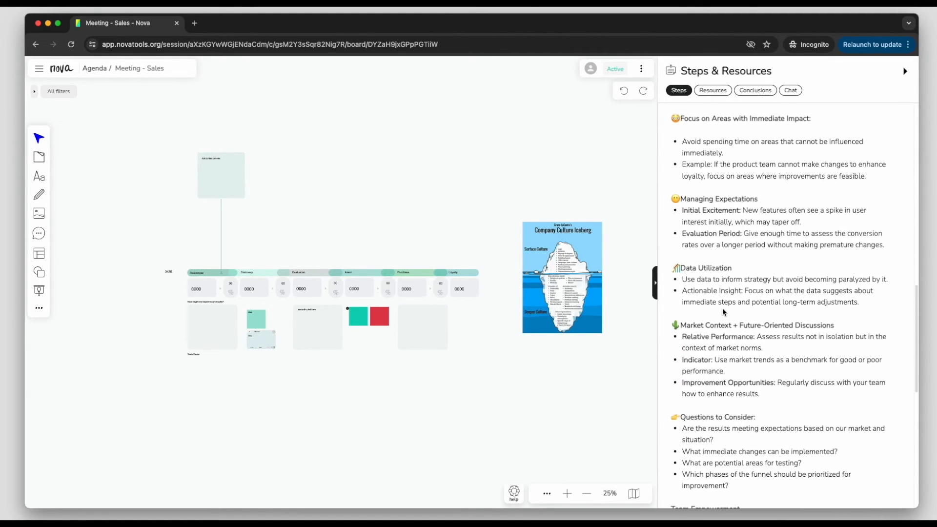
pyautogui.scroll(-8, 723, 311)
pyautogui.click(712, 420)
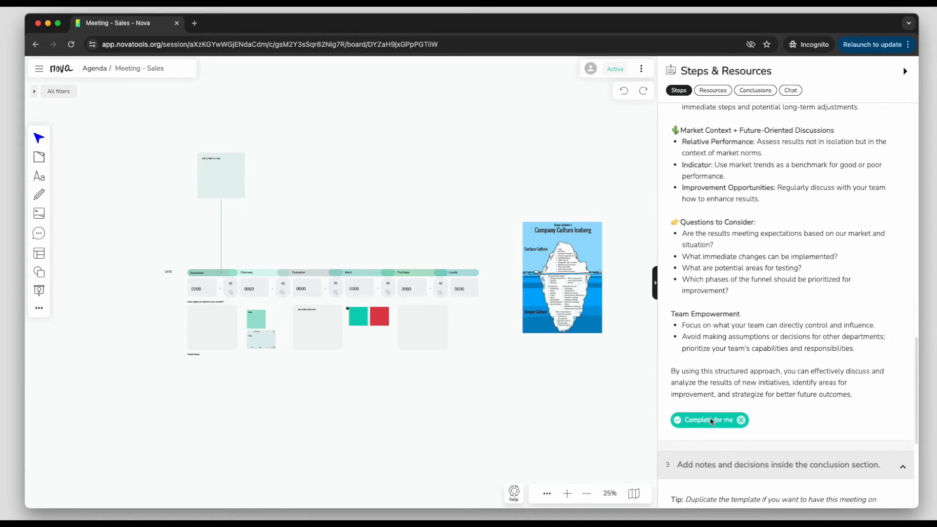
# Check the Value prop session's progress by user and view the conclusions shared in the Meeting - Sales session.
pyautogui.scroll(-3, 769, 336)
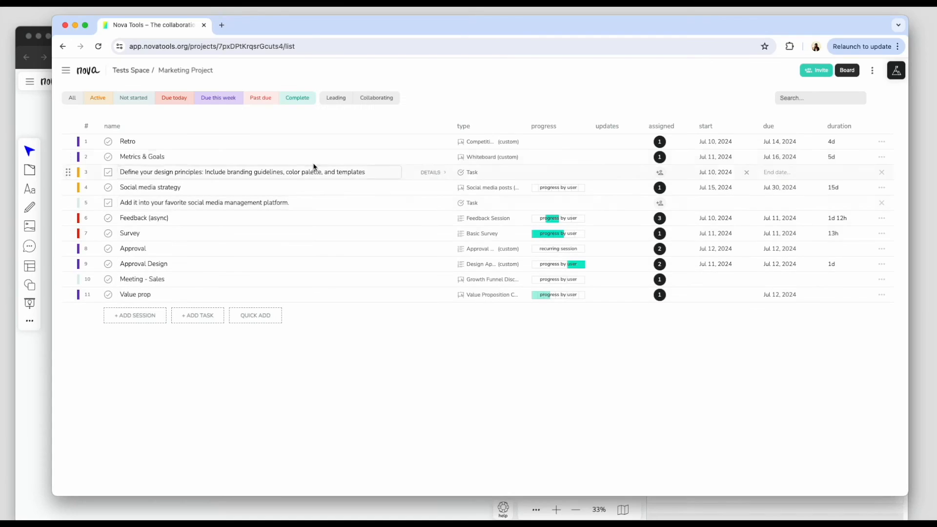
pyautogui.click(555, 295)
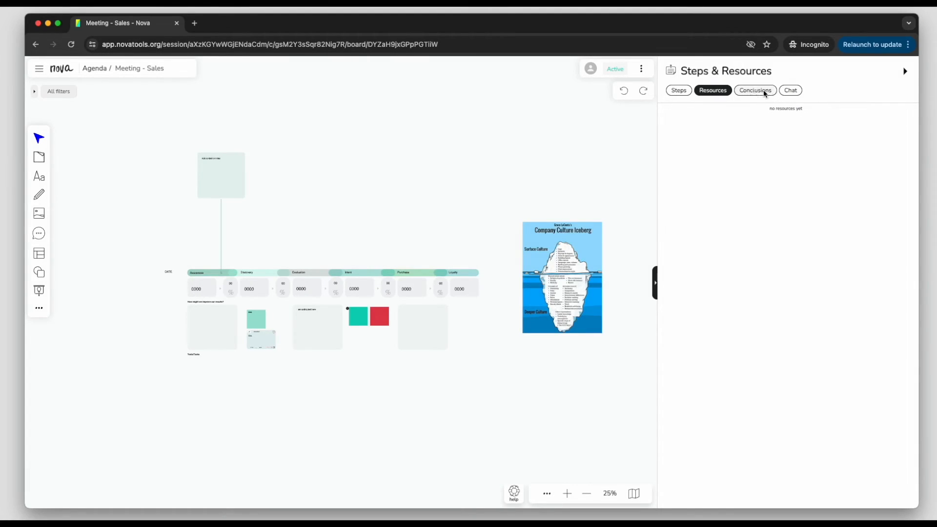
pyautogui.click(766, 93)
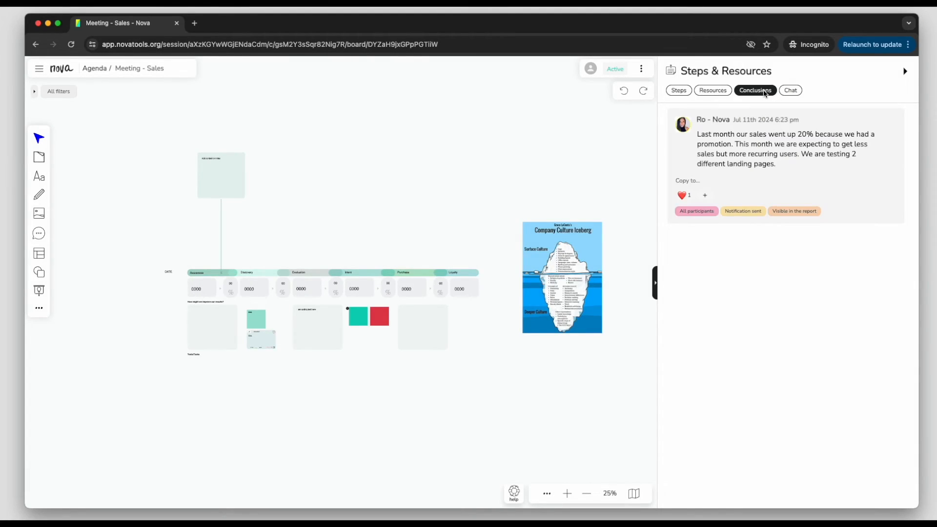
# Send the chat message "Do you need something else? Cna you provide feedback?" in the Meeting - Sales session.
pyautogui.click(793, 93)
pyautogui.click(700, 467)
pyautogui.write('Do you need something else? Cna you provide feedback?')
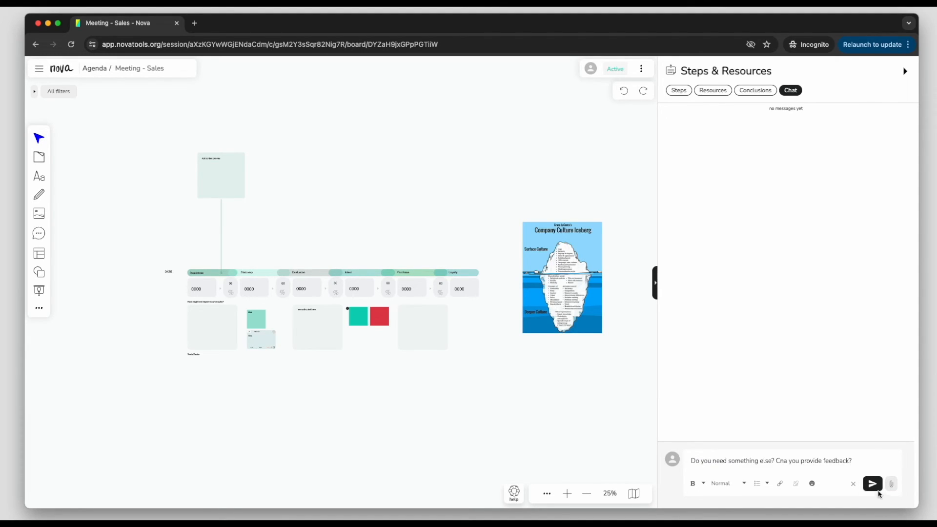
pyautogui.click(872, 484)
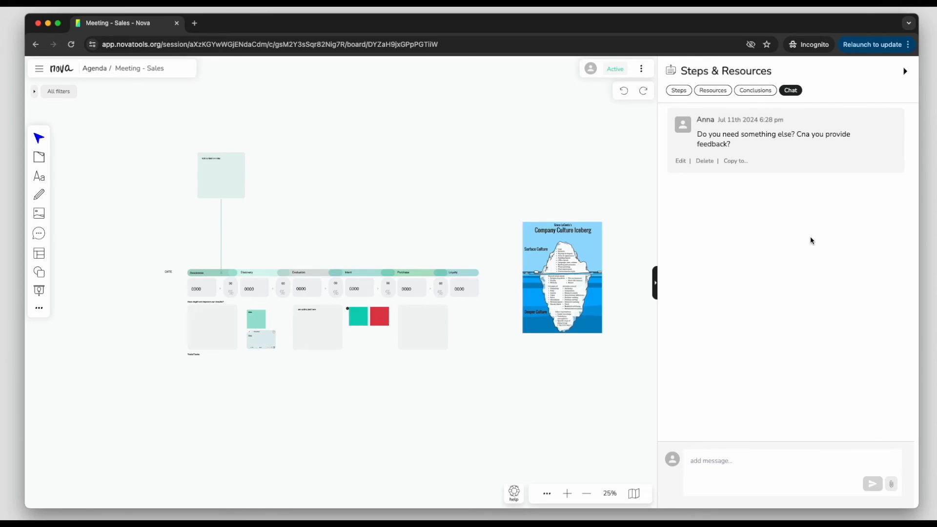
# Return to the Meeting - Sales session steps and open the session's options.
pyautogui.click(679, 90)
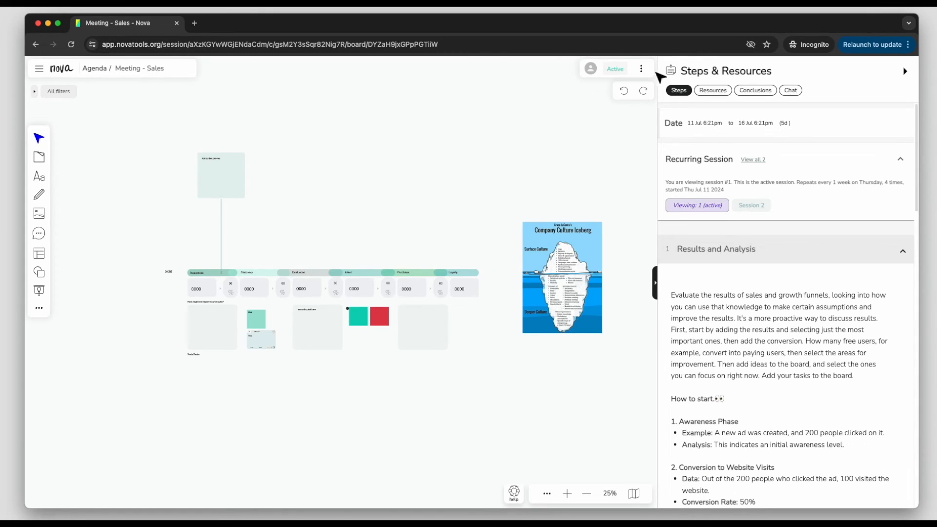
pyautogui.click(642, 69)
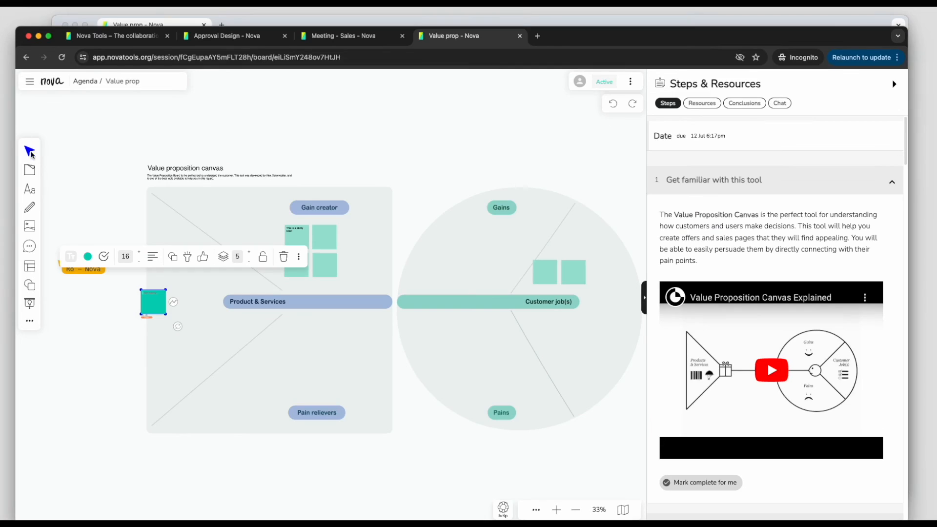
# Add a teal sticky note on the Value prop board between the existing teal note and the Product & Services label.
pyautogui.click(29, 169)
pyautogui.click(186, 306)
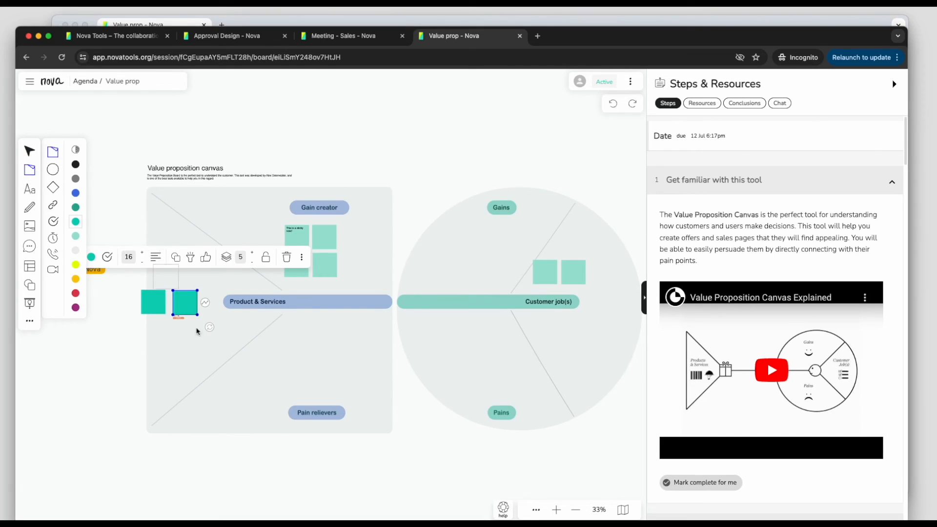
pyautogui.click(308, 355)
pyautogui.click(388, 369)
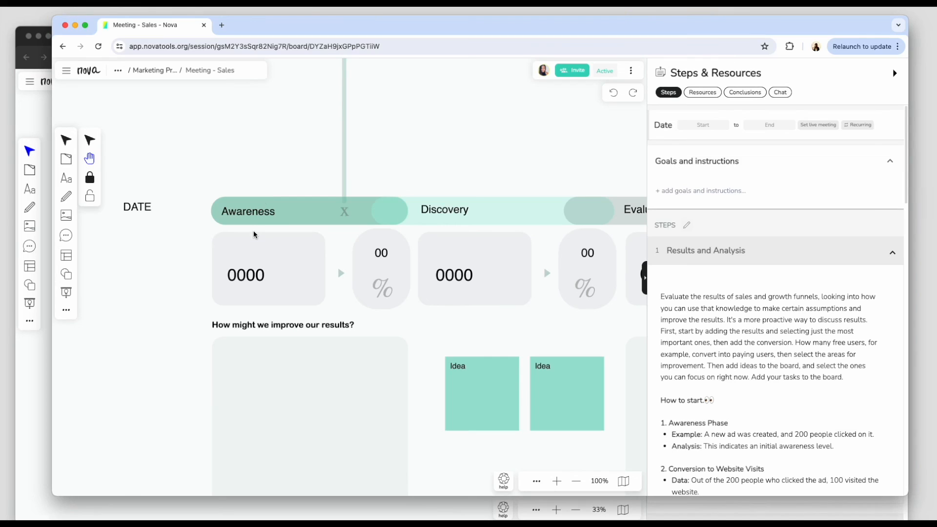
# Hide the Steps & Resources section of the Meeting - Sales session and show the entire sales funnel on the board.
pyautogui.scroll(-5, 254, 235)
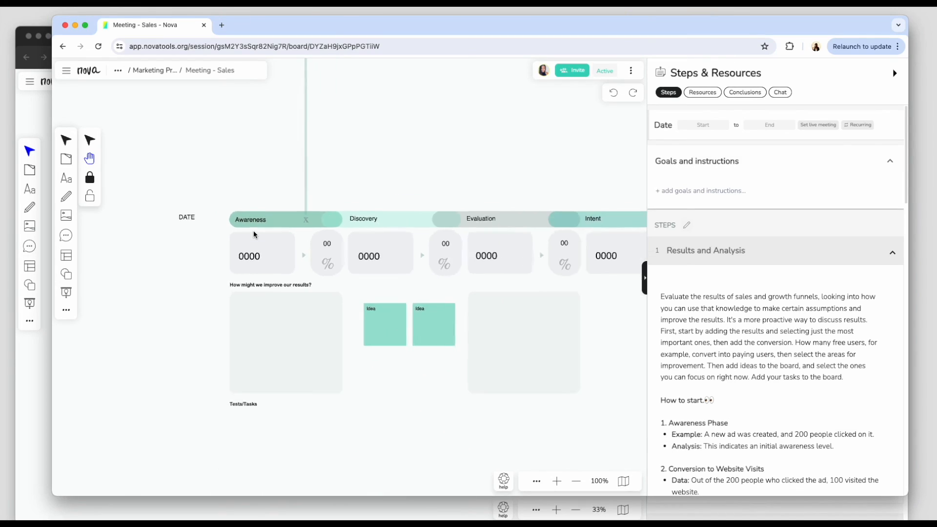
pyautogui.click(644, 277)
pyautogui.scroll(-3, 318, 305)
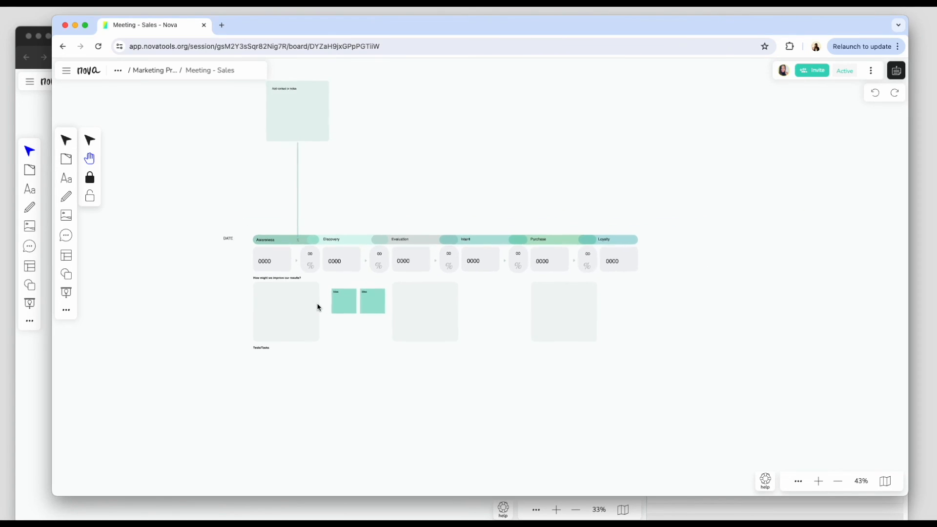